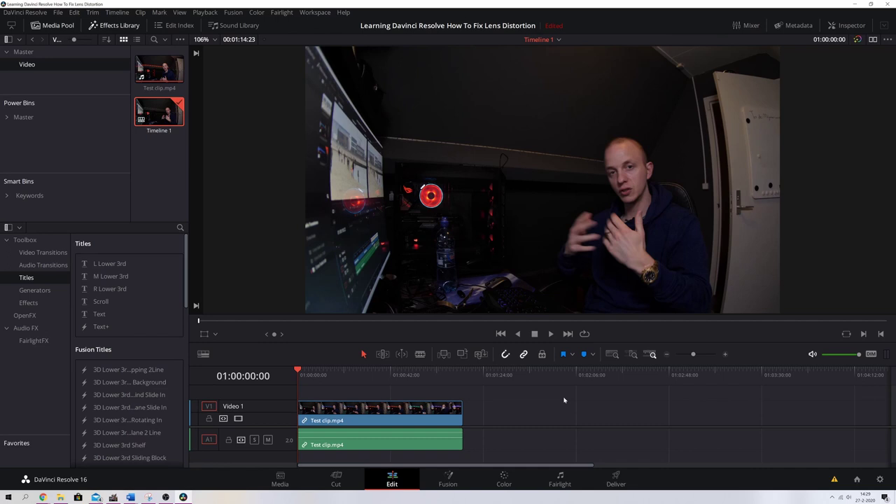
Select both the video and audio tracks of Test clip.mp4 on Timeline 1 with Ctrl+A
key("ctrl+a")
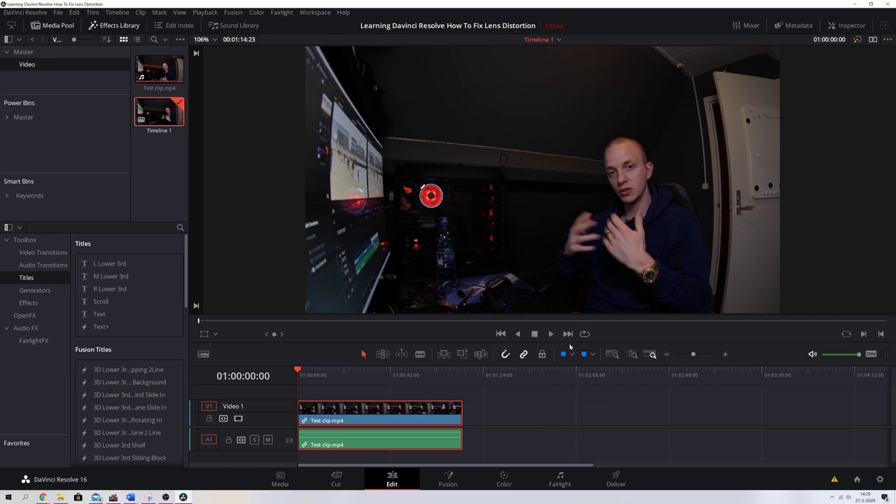
Expand Test clip.mp4's Lens Correction settings and run the automatic Analyze
left_click(850, 26)
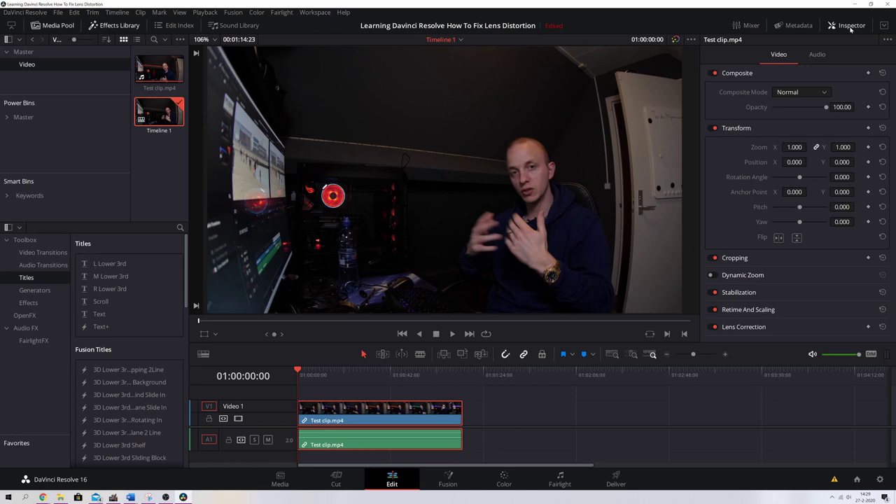
left_click(748, 328)
scroll(749, 322, "down", 1)
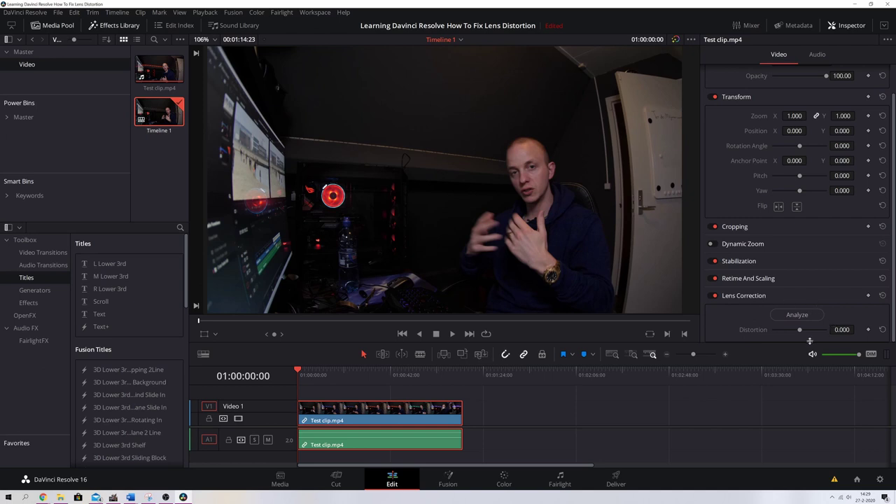
left_click(799, 315)
Close the Inspector, convert the clip into Fusion Clip 1 and open it on the Fusion page
left_click(848, 26)
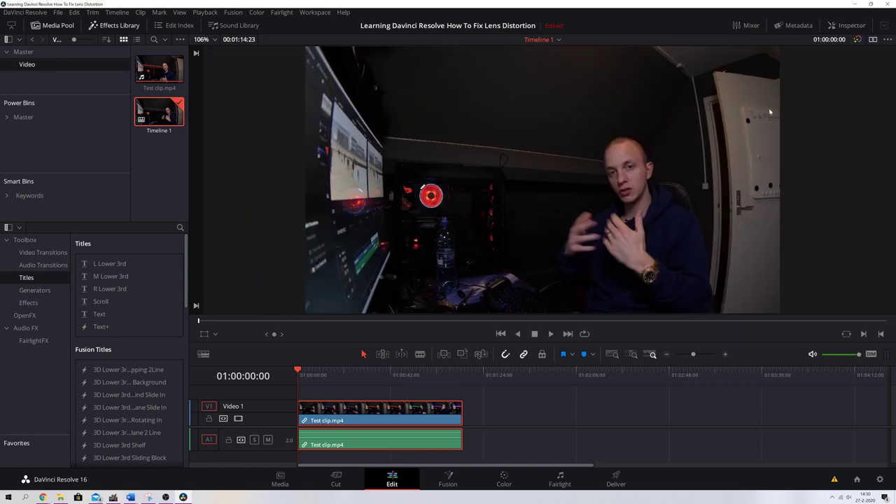
right_click(367, 414)
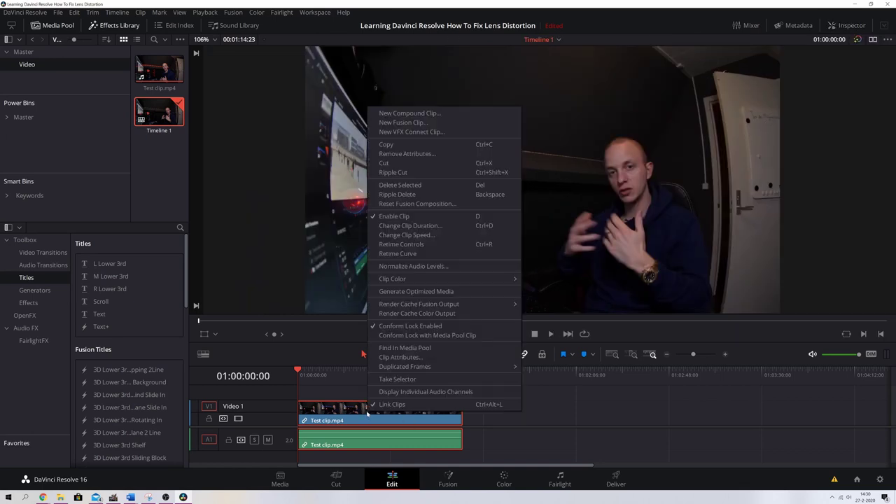
left_click(403, 123)
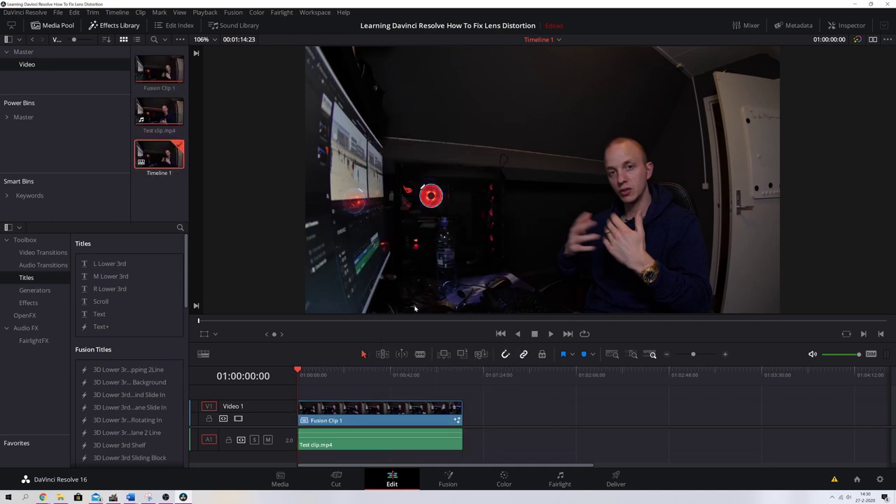
left_click(442, 412)
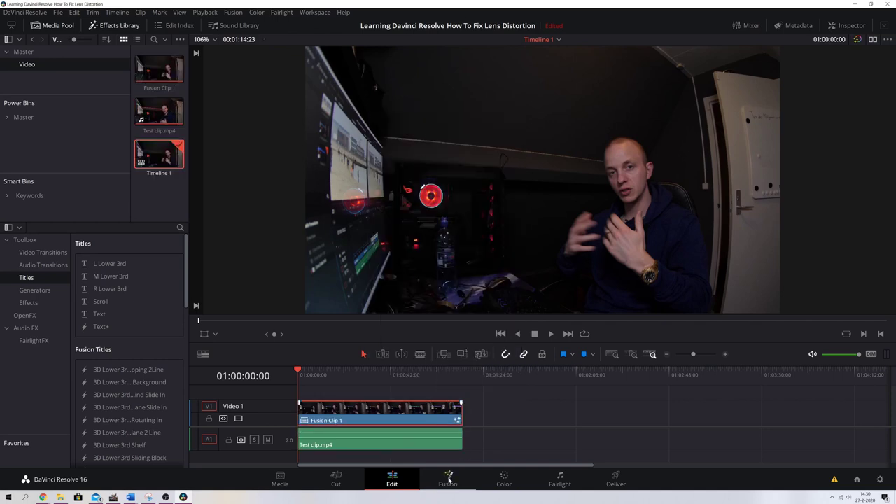
left_click(449, 480)
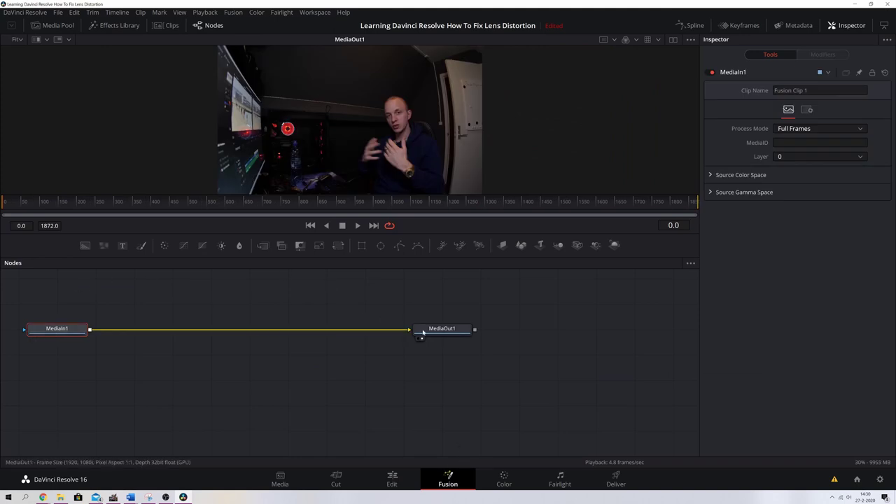
Switch to dual viewers showing MediaIn1 on the left, and make the viewers taller
left_click(674, 40)
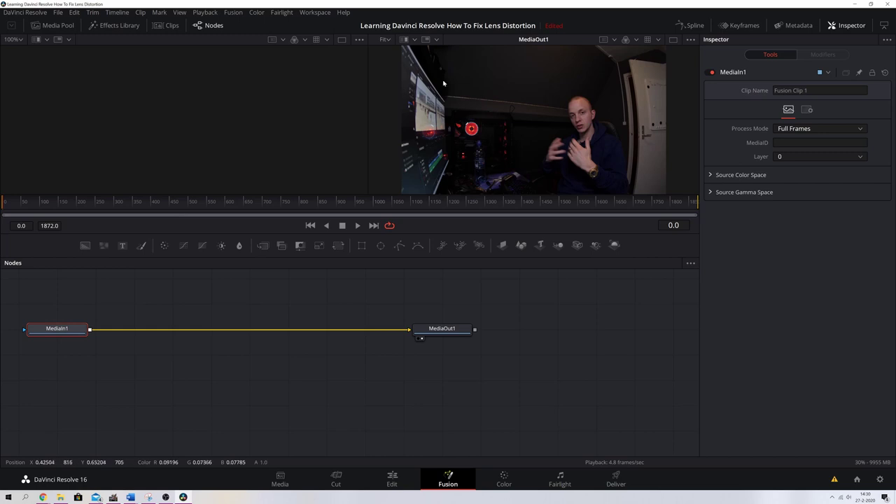
left_click(33, 340)
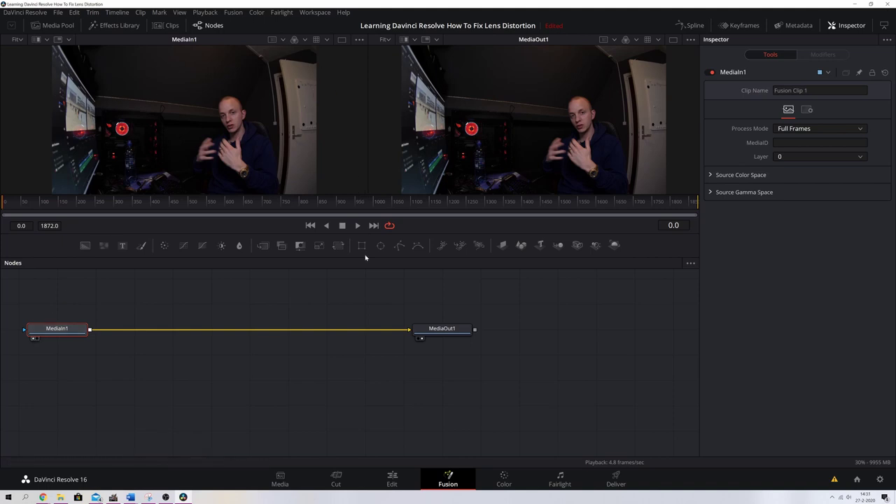
left_click_drag(365, 258, 359, 333)
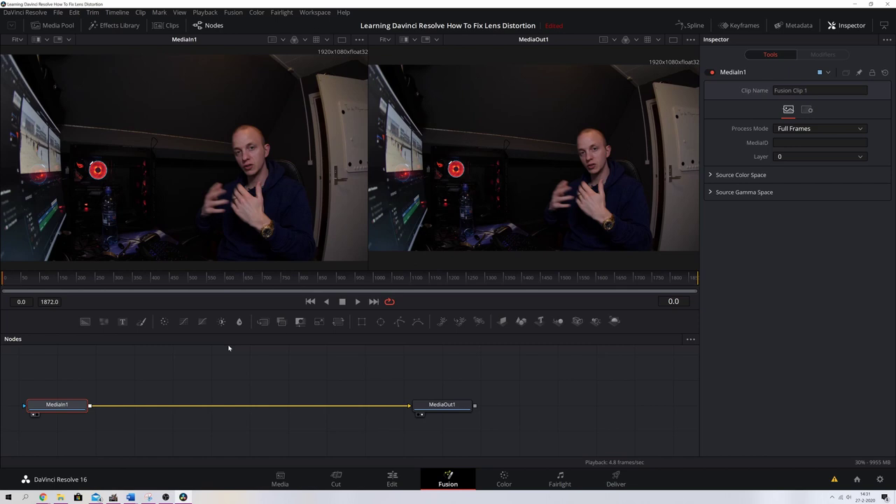
Add a Lens Distort node by searching 'lens distort' in the Shift+Space tool search
left_click(236, 369)
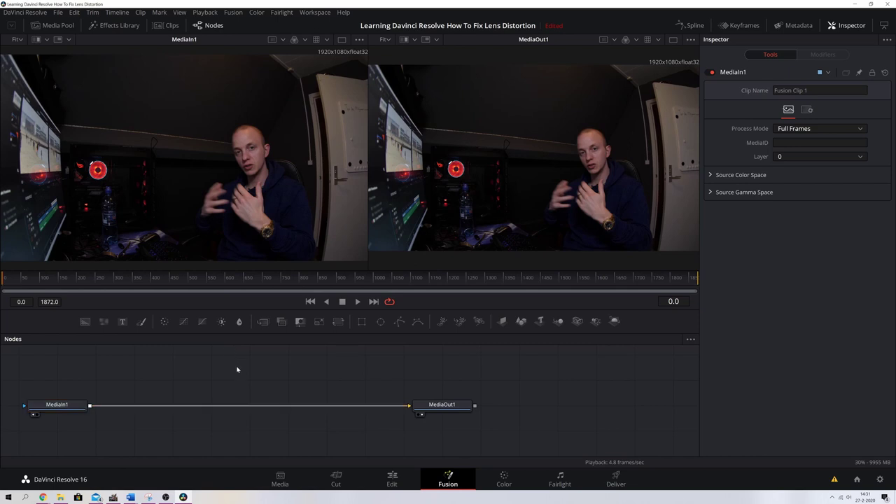
key("shift+space")
type("Lens Distort")
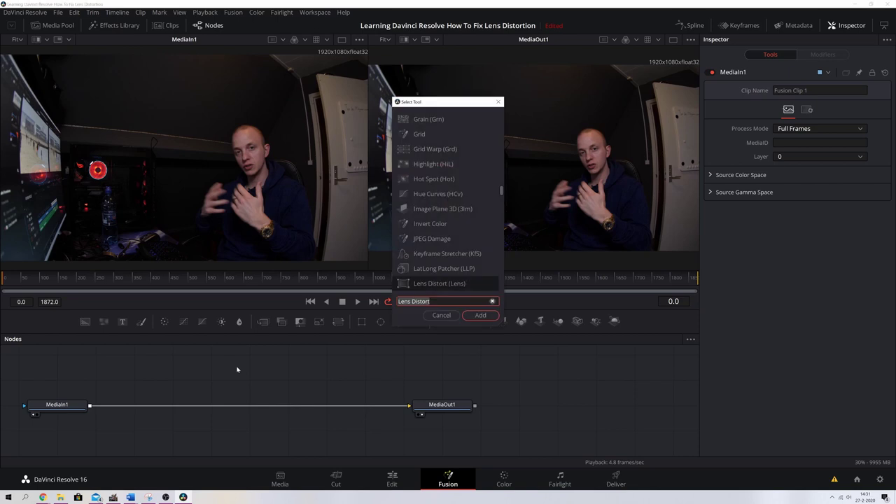
key("ctrl+a")
type("lens distort")
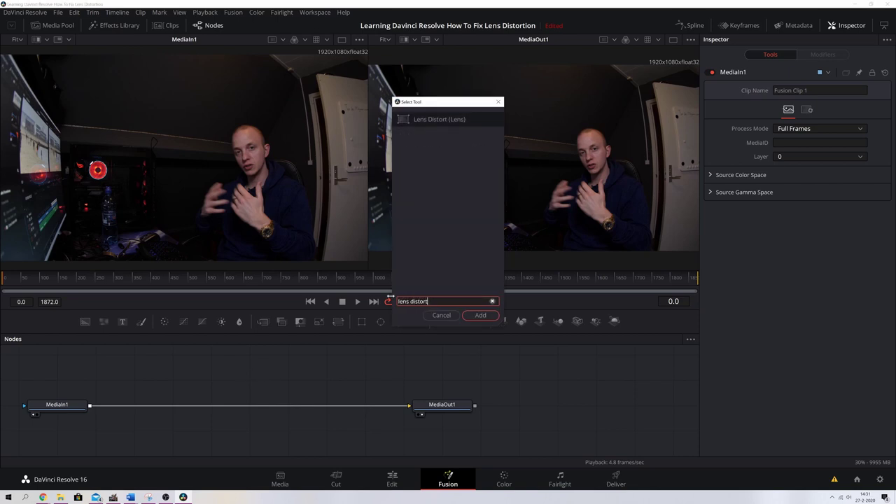
left_click(432, 120)
left_click(480, 315)
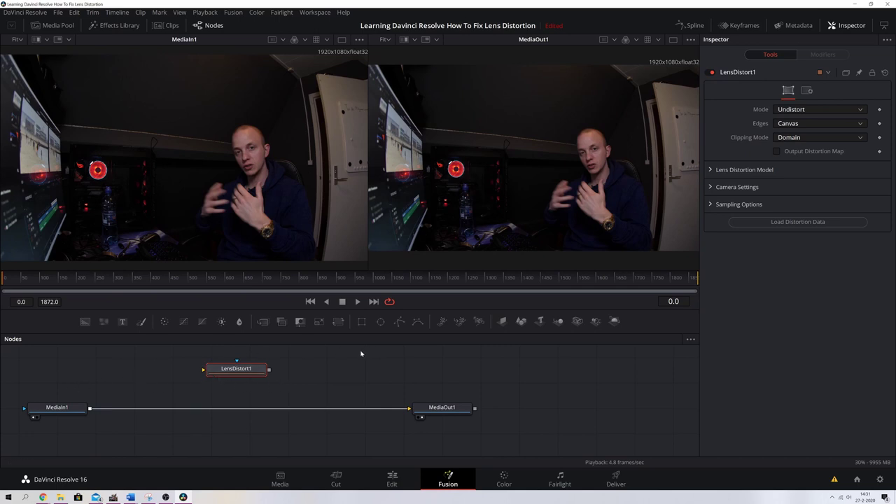
Wire LensDistort1 between MediaIn1 and MediaOut1, keep Undistort mode, and expand Lens Distortion Model
left_click_drag(230, 371, 230, 406)
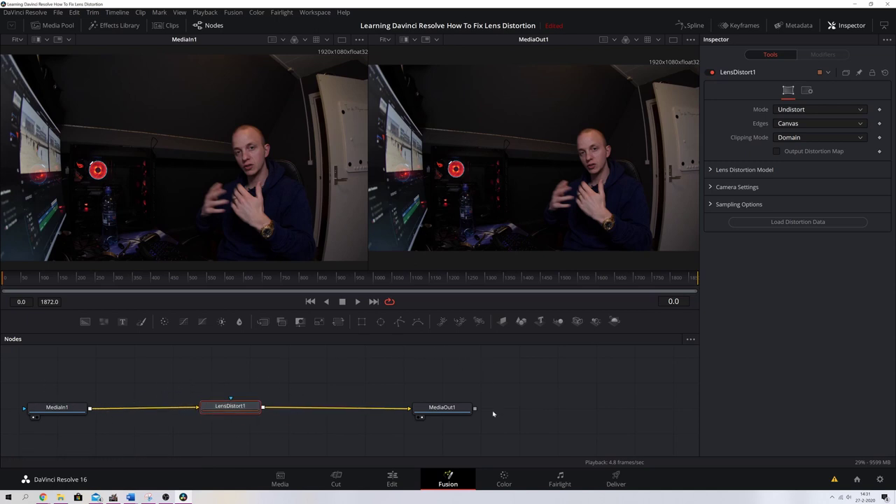
left_click_drag(230, 406, 248, 406)
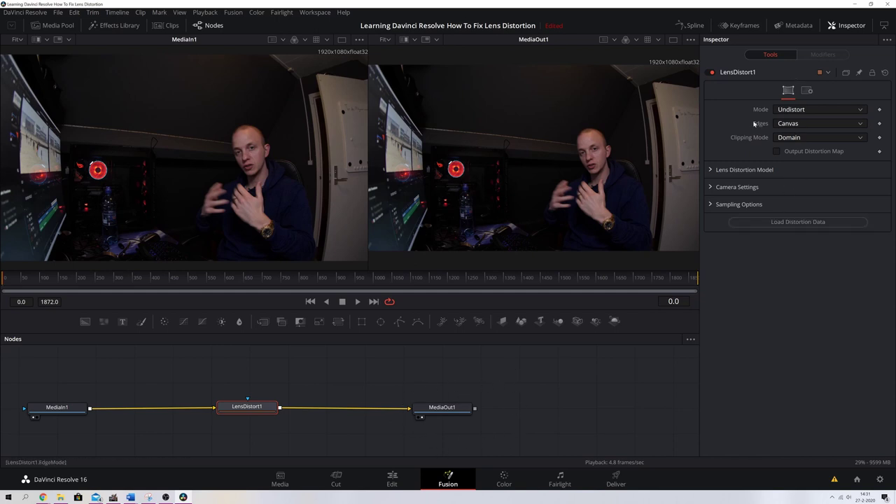
left_click(834, 110)
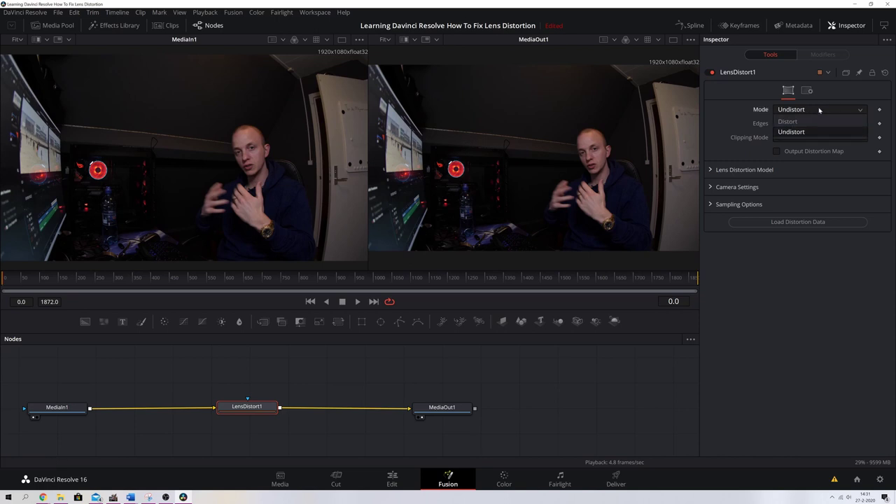
left_click(820, 110)
left_click(719, 170)
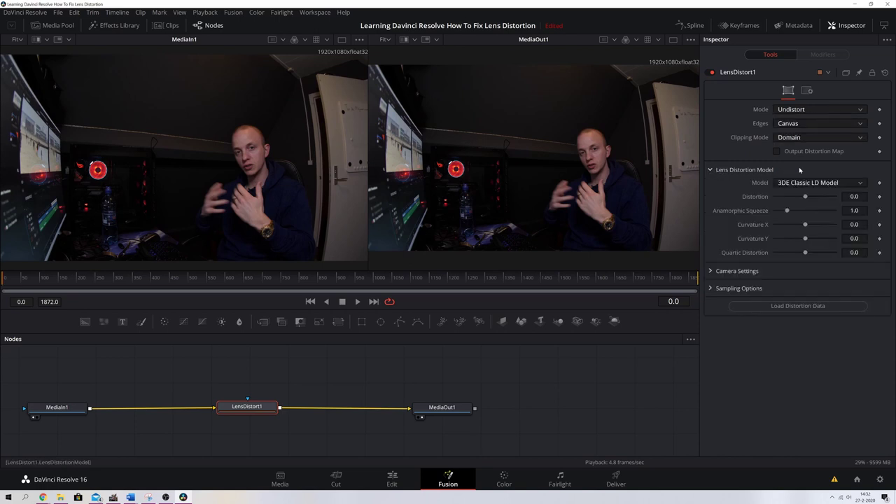
Expand the camera settings and bring LensDistort1's Distortion to 0.095
left_click(718, 273)
left_click_drag(806, 197, 853, 194)
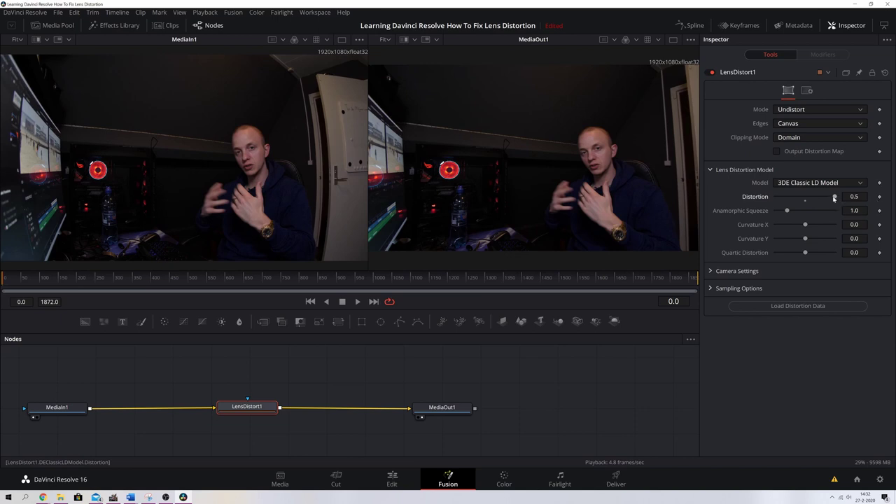
left_click_drag(834, 199, 811, 198)
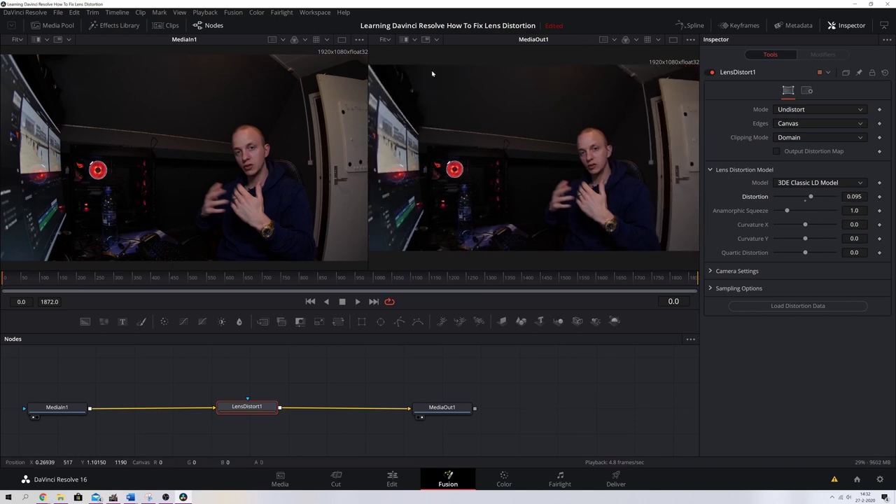
Return Distortion to 0.5 and set Anamorphic Squeeze to 3.469
left_click_drag(810, 198, 835, 197)
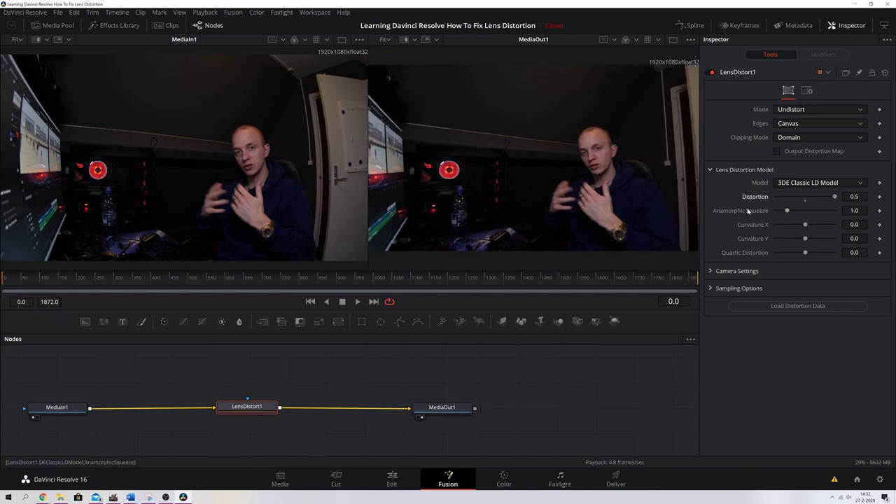
left_click_drag(783, 213, 845, 213)
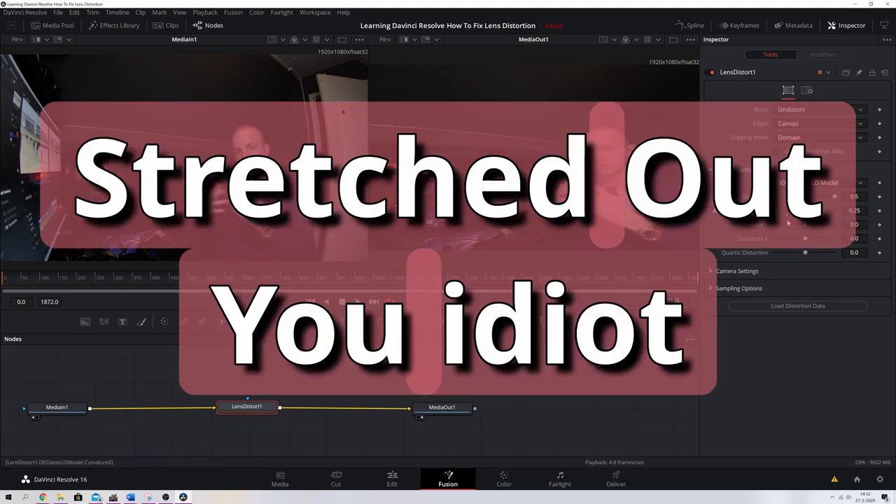
left_click_drag(780, 210, 828, 210)
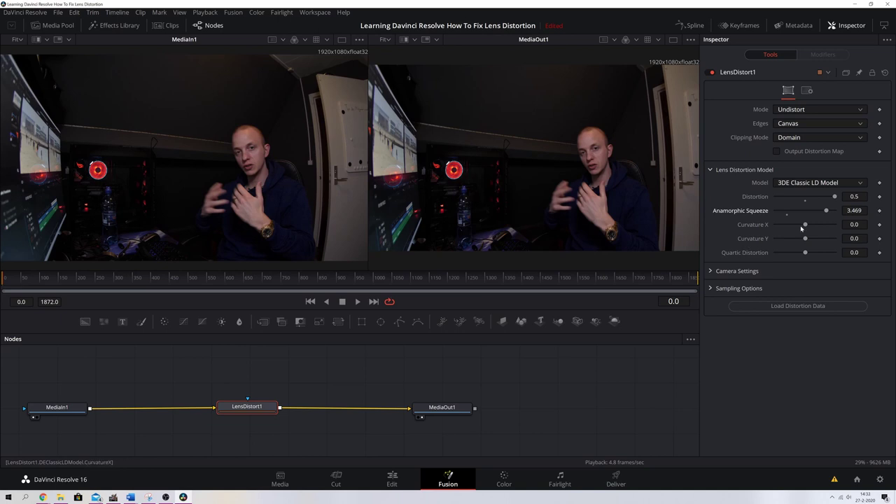
Adjust Curvature X to 0.397 and Curvature Y to -0.359
left_click_drag(805, 225, 762, 225)
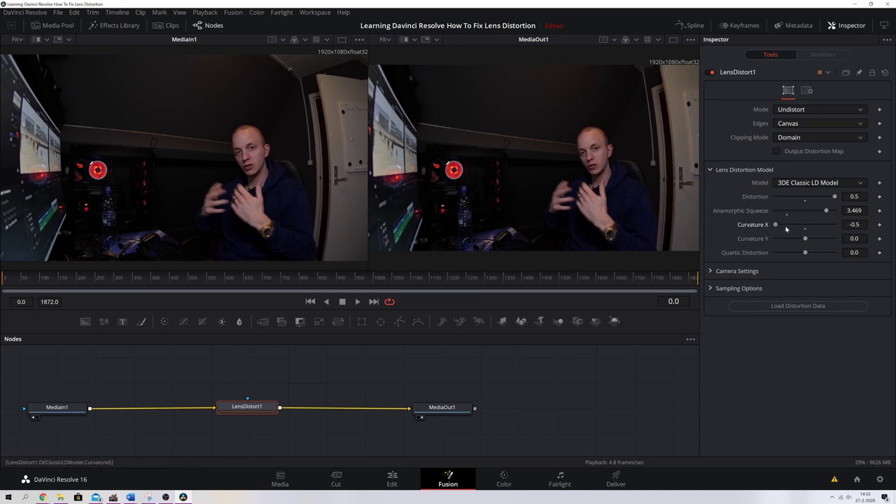
left_click_drag(801, 224, 834, 225)
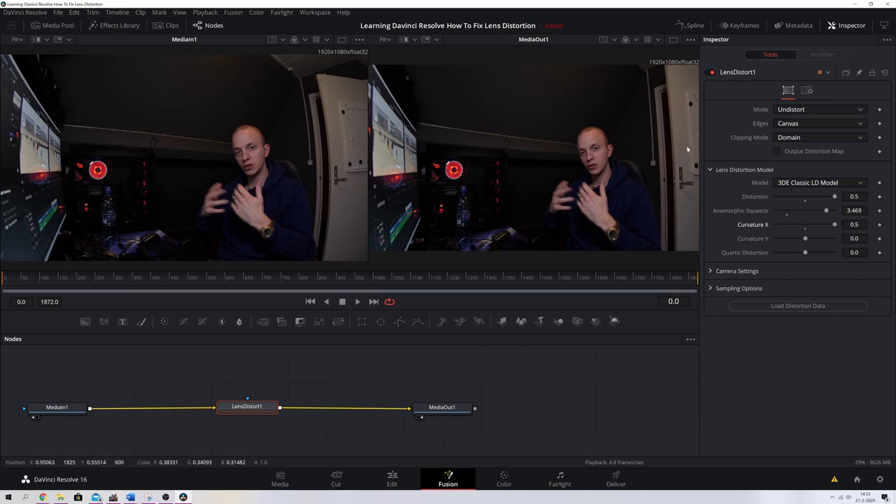
left_click_drag(834, 225, 784, 239)
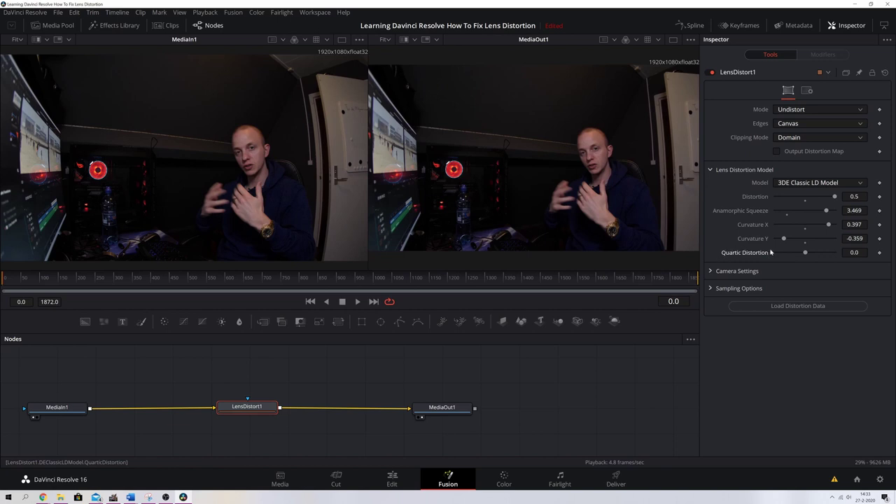
Try Quartic Distortion at -0.5 and 0.5, then settle it at 0.214
left_click_drag(796, 253, 773, 253)
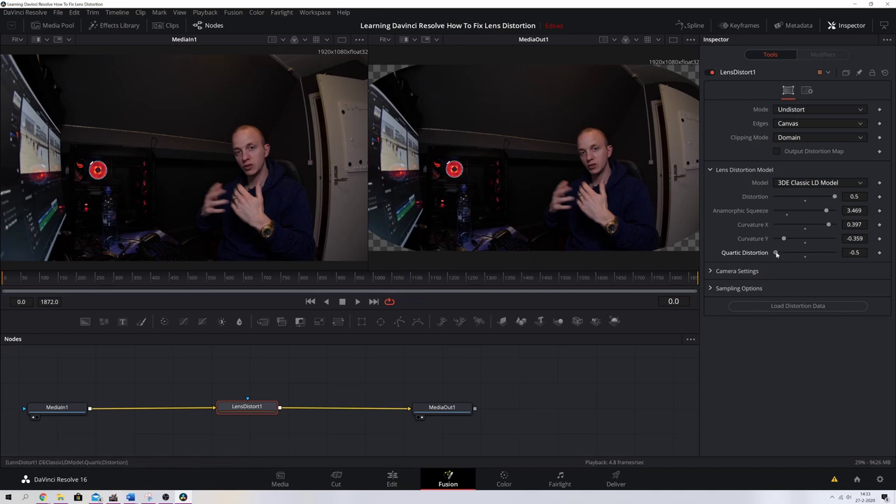
left_click_drag(776, 253, 852, 255)
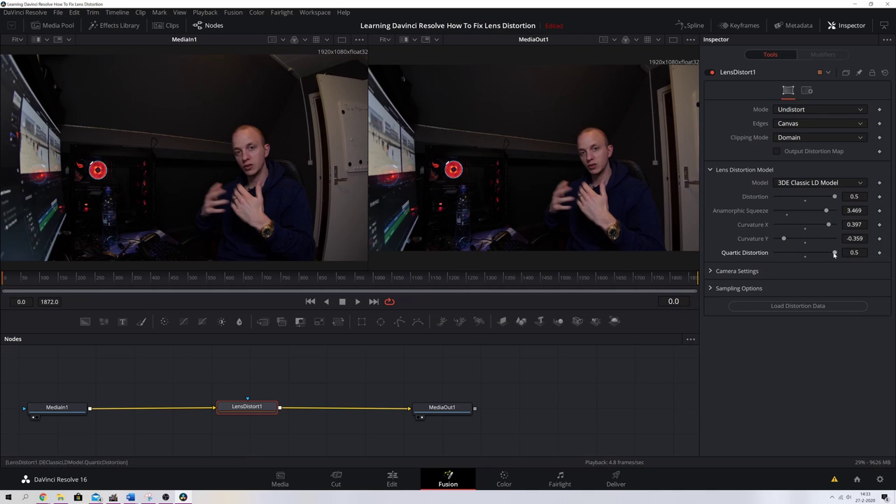
left_click_drag(821, 255, 818, 255)
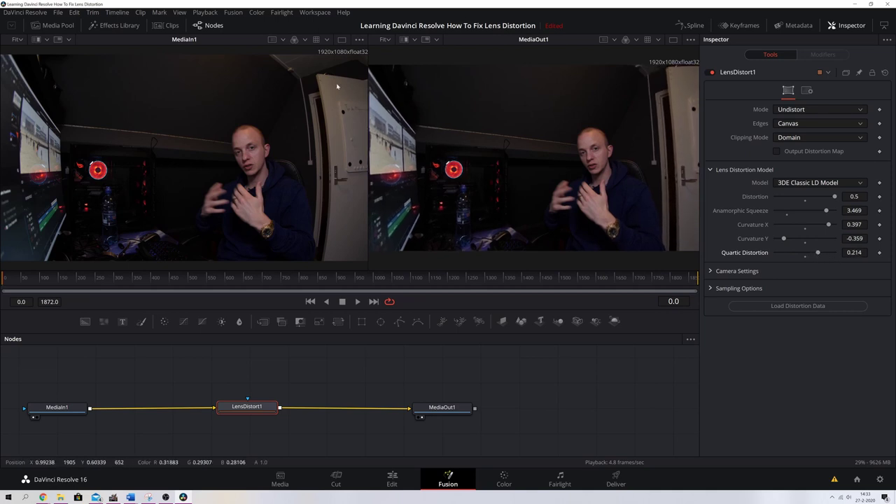